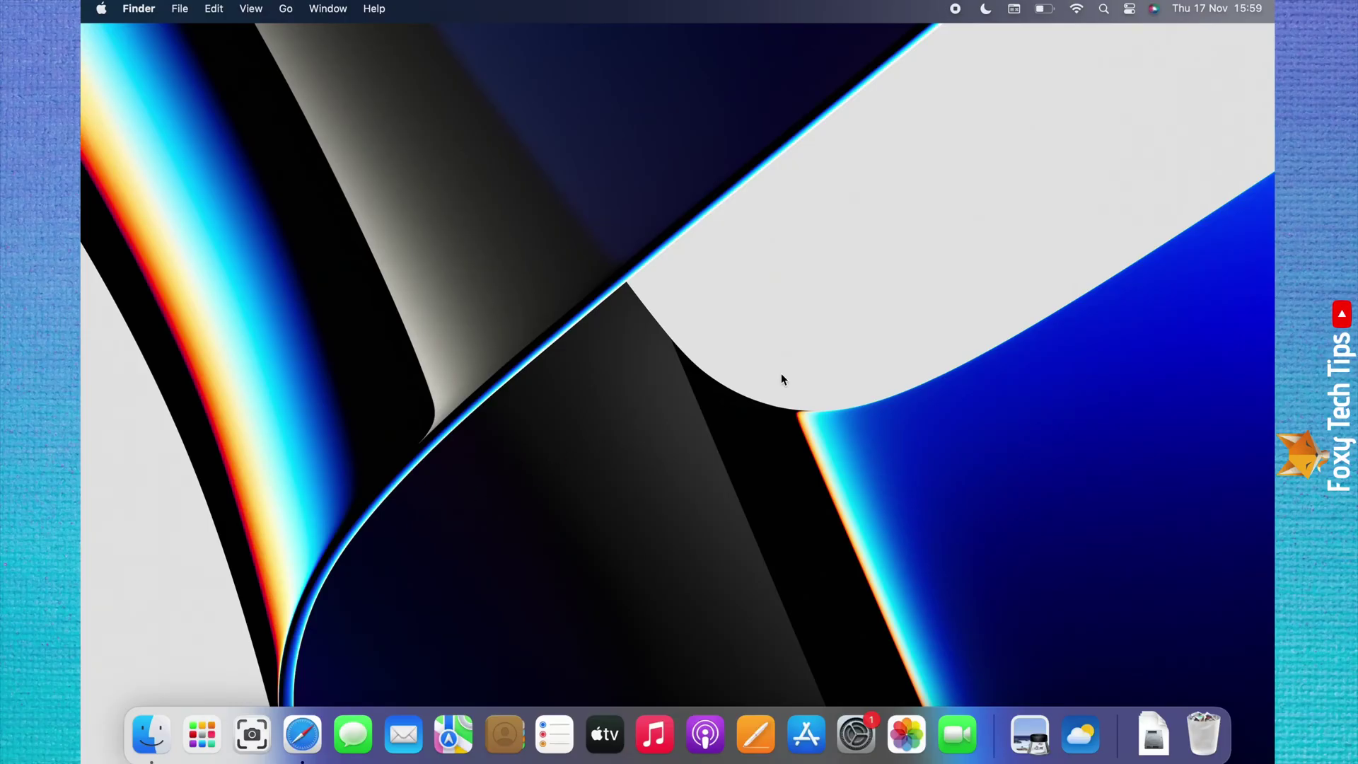
Reopen Notification Centre showing Paris weather, four world clocks and Screen Time.
click(1220, 8)
click(1207, 9)
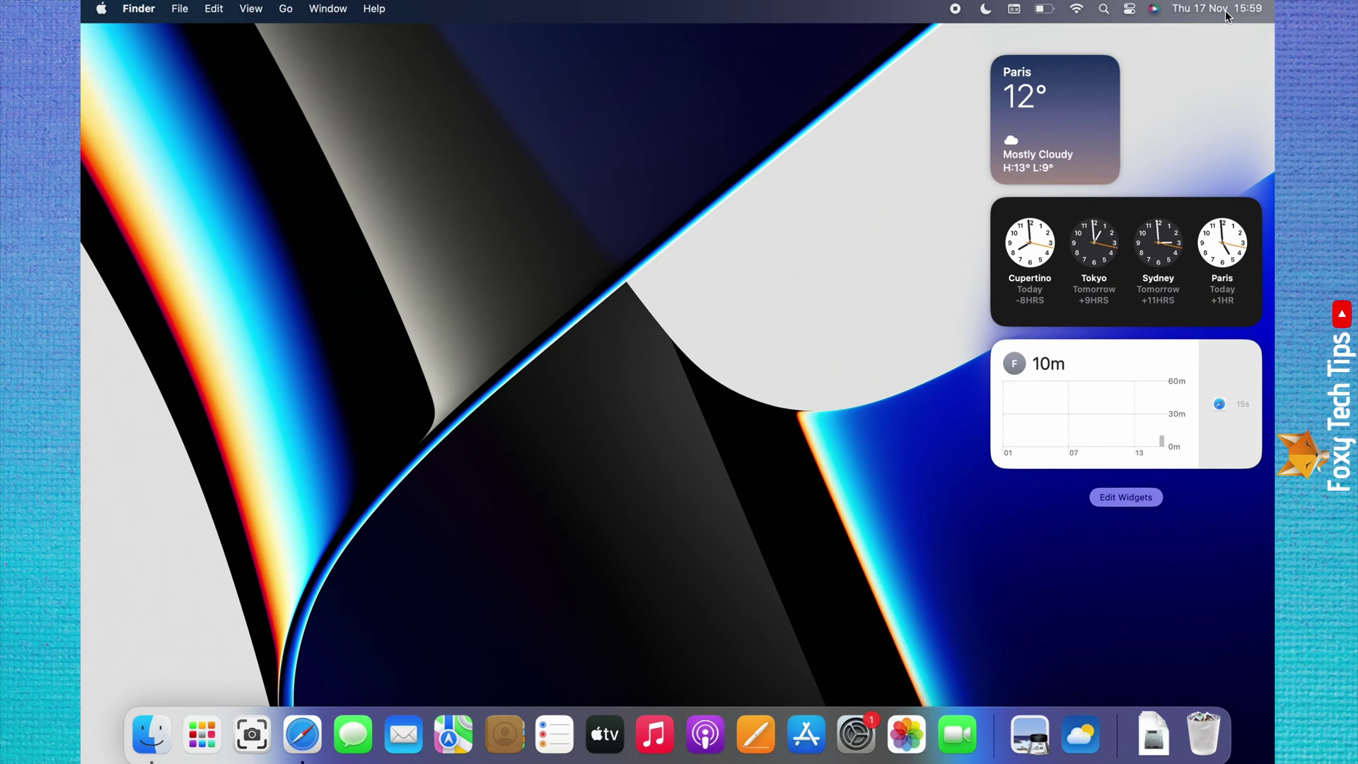
click(921, 229)
Enter widget editing to reveal the gallery with Calendar widgets.
click(1124, 497)
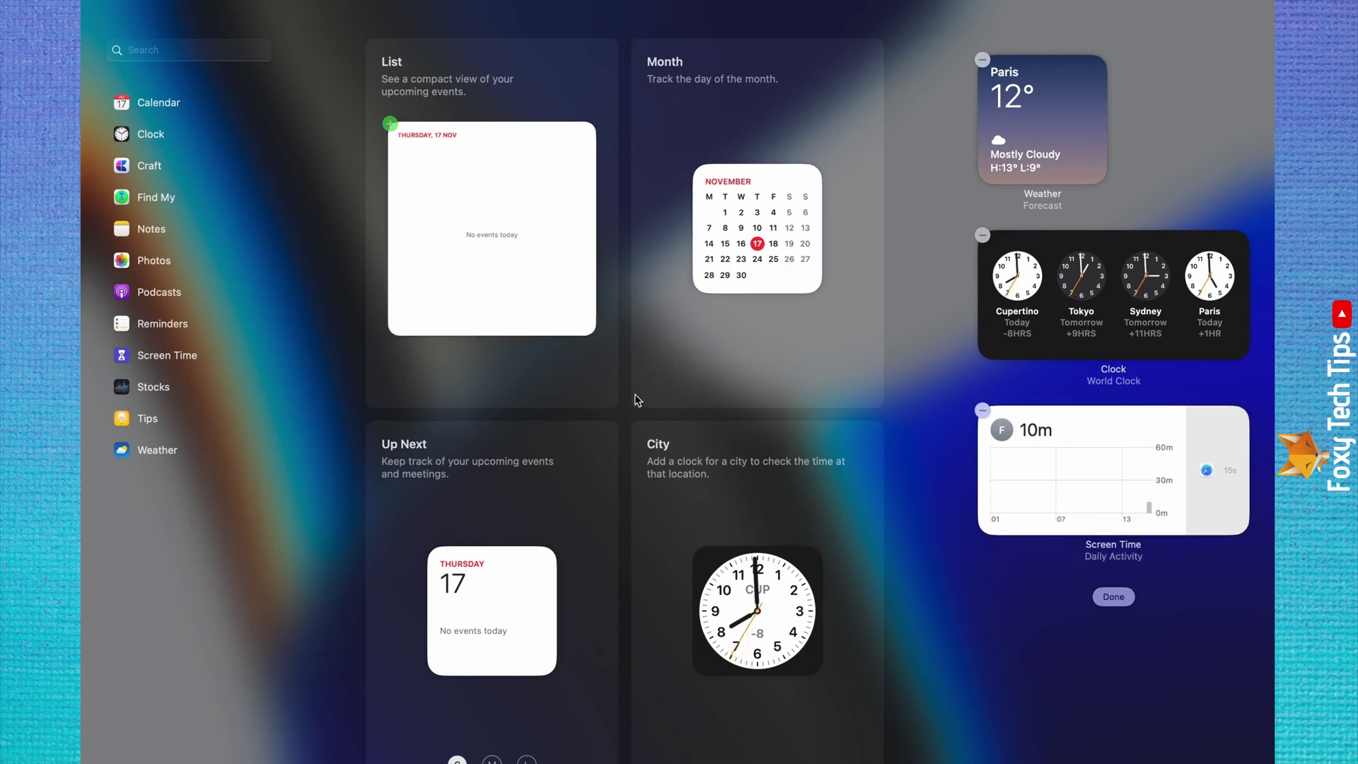
scroll(541, 318, down, 5)
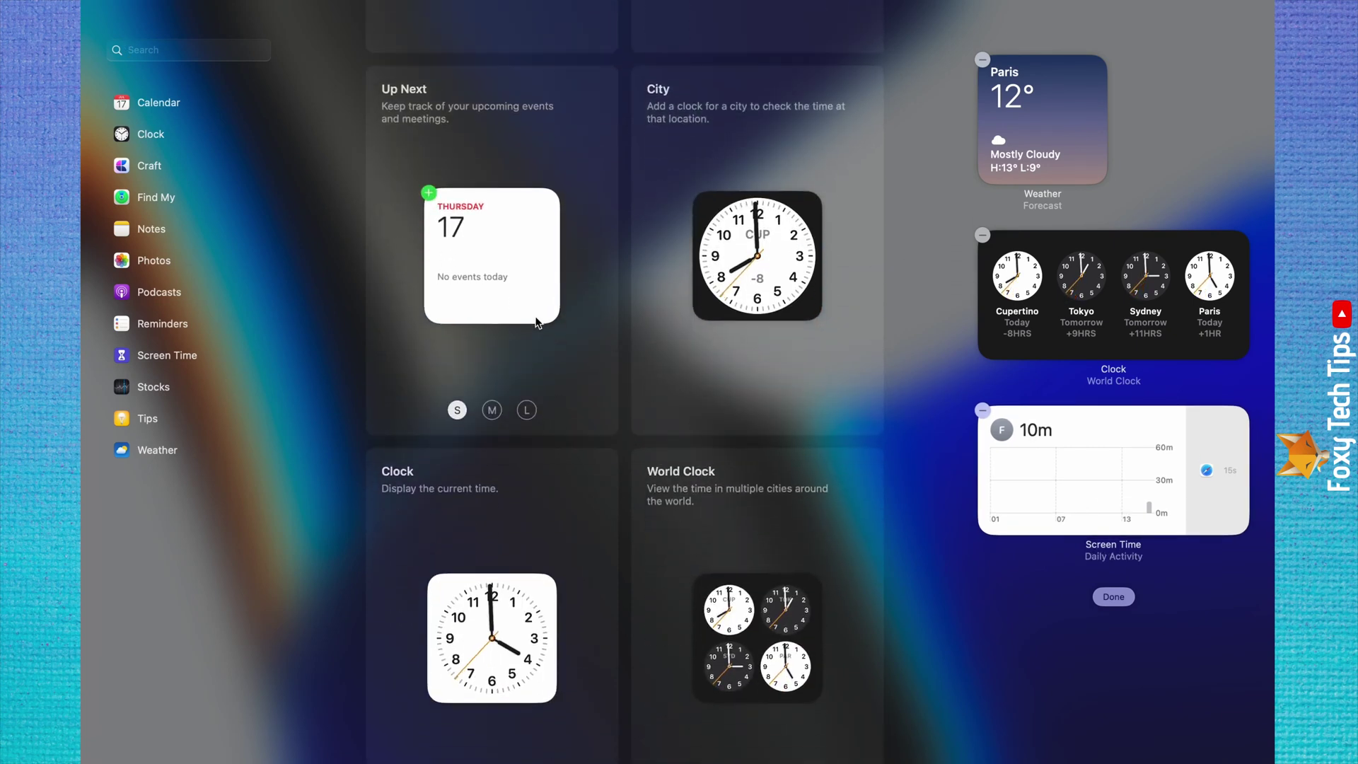
scroll(536, 321, up, 5)
scroll(536, 321, up, 5)
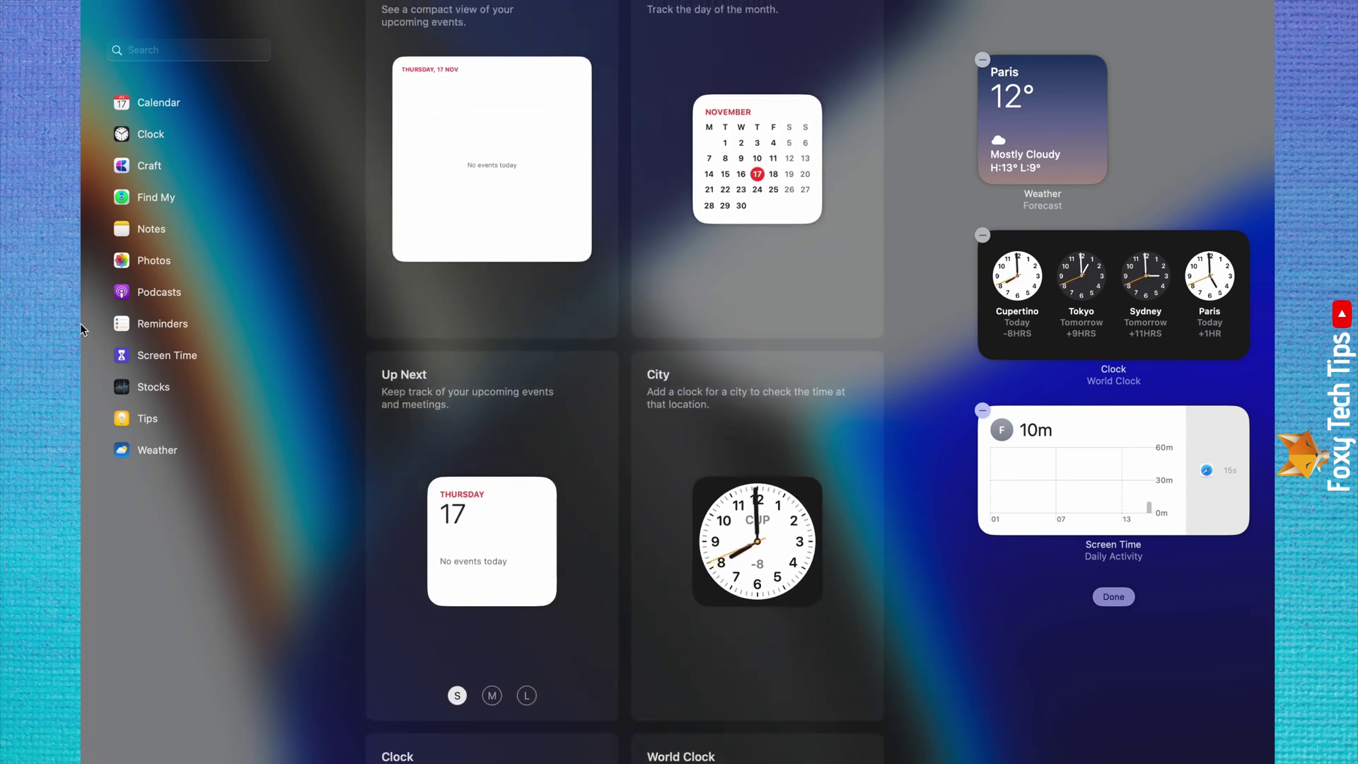
Filter the gallery to Calendar, glancing at Clock, to list List, Month and Up Next.
click(167, 108)
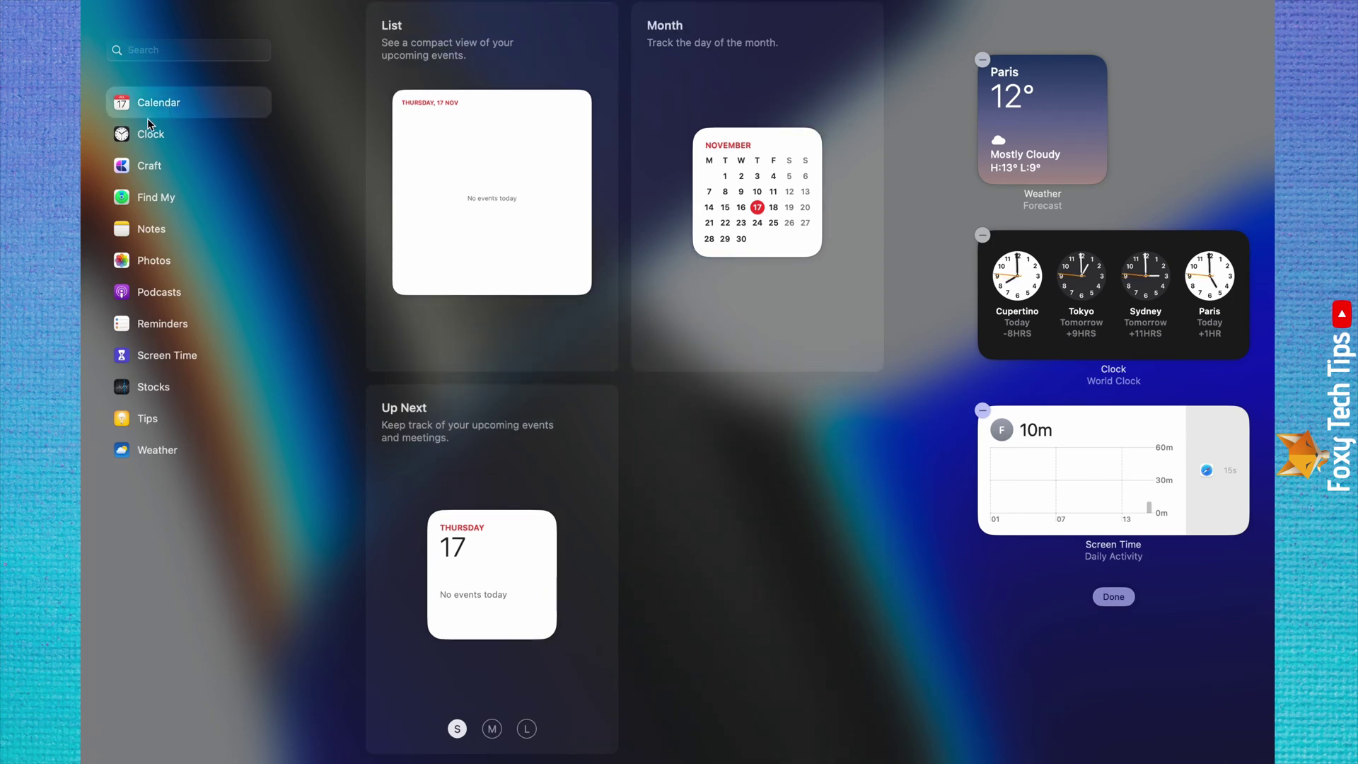
click(152, 134)
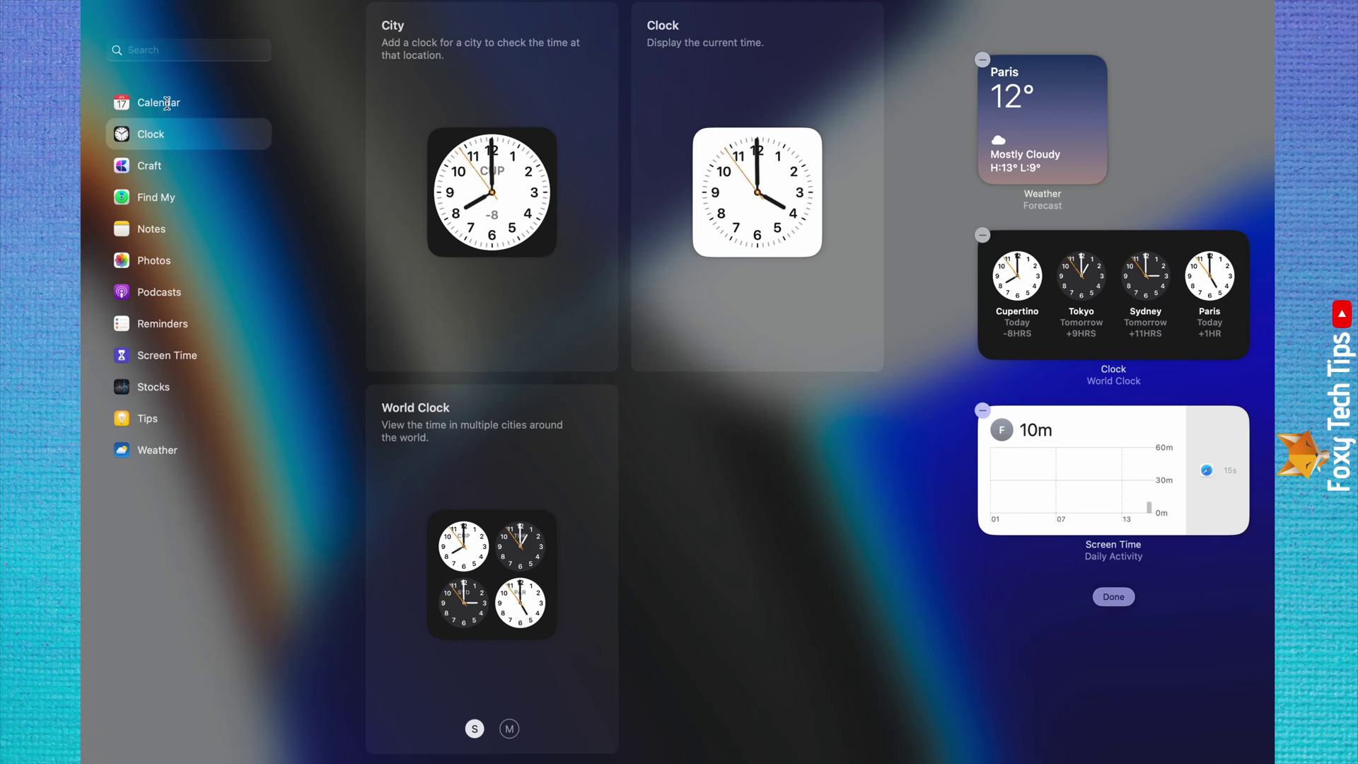
click(166, 103)
mouse_move(757, 192)
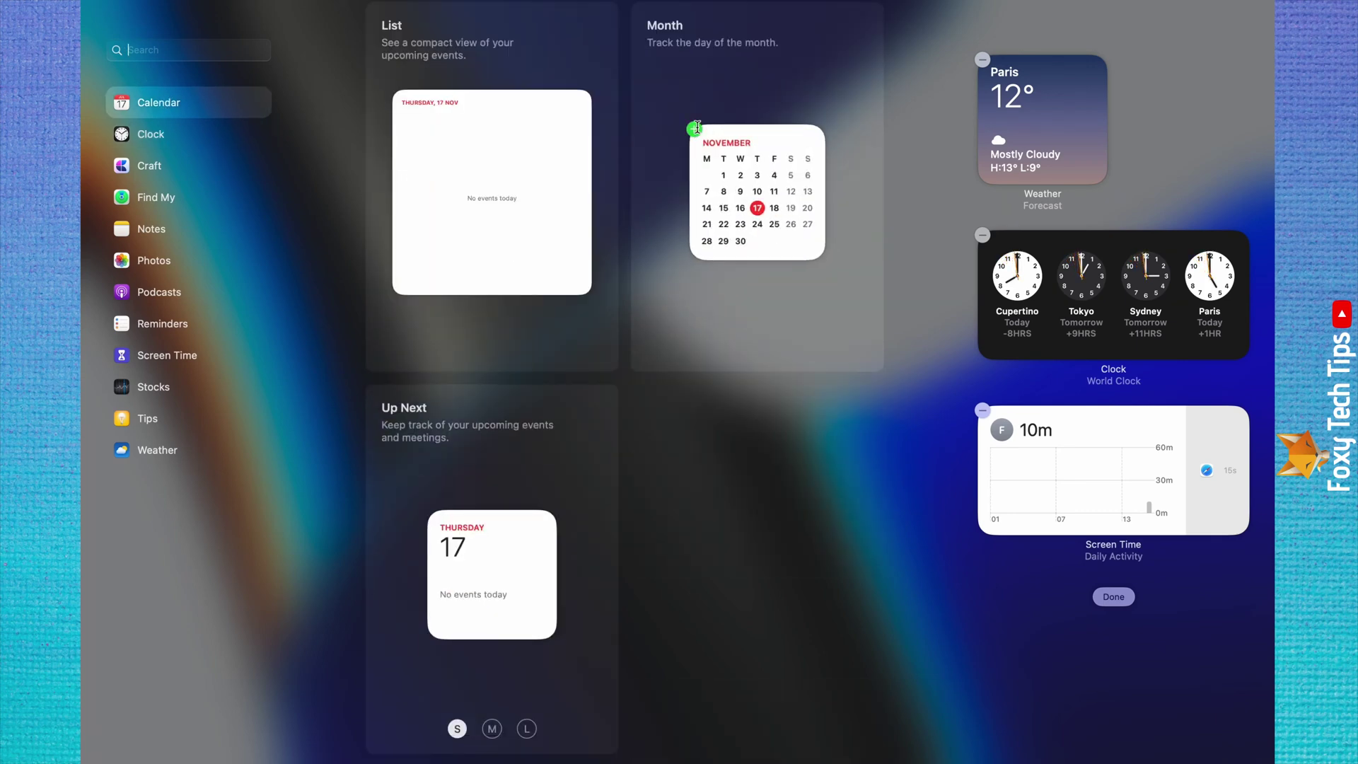
Add the Calendar Month widget and drag it up beside Weather.
click(698, 126)
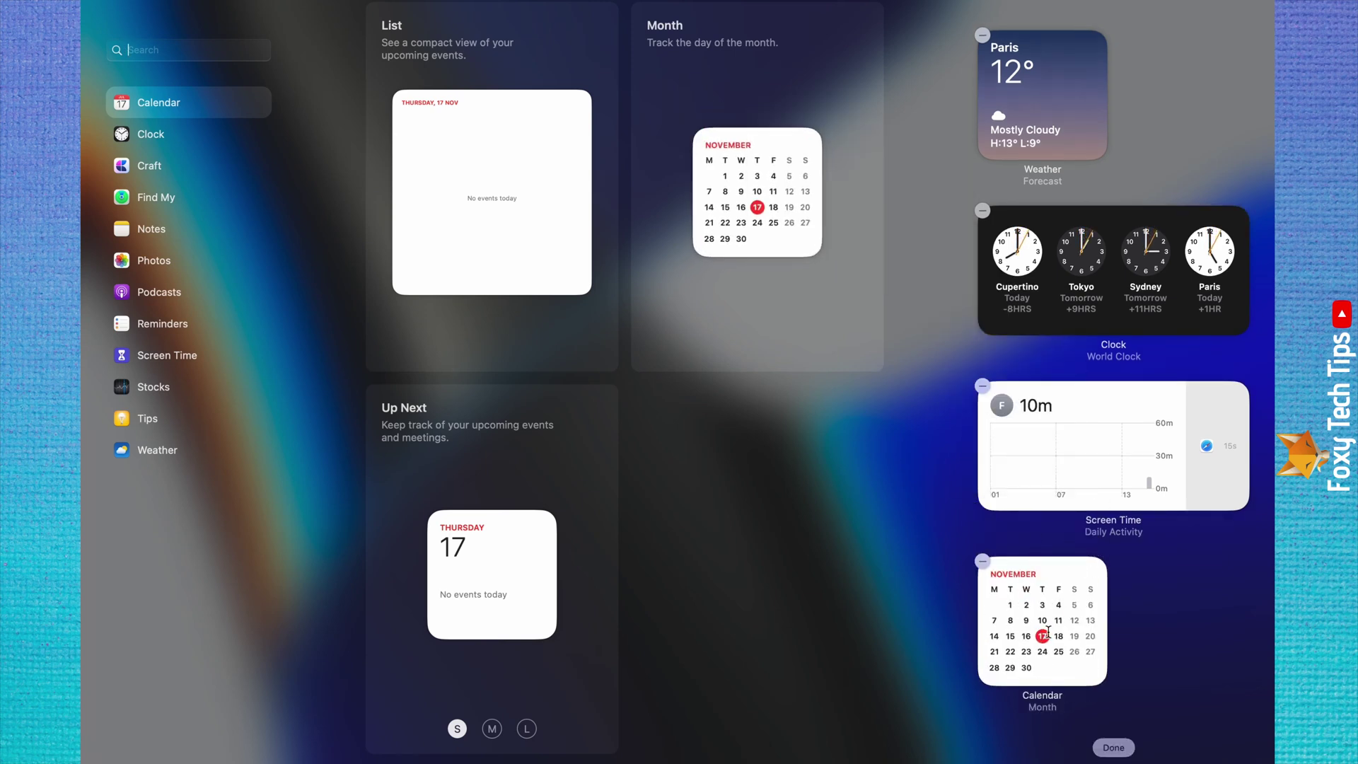
mouse_move(1045, 634)
mouse_down()
mouse_move(1200, 178)
mouse_move(1194, 155)
mouse_move(1031, 136)
mouse_up()
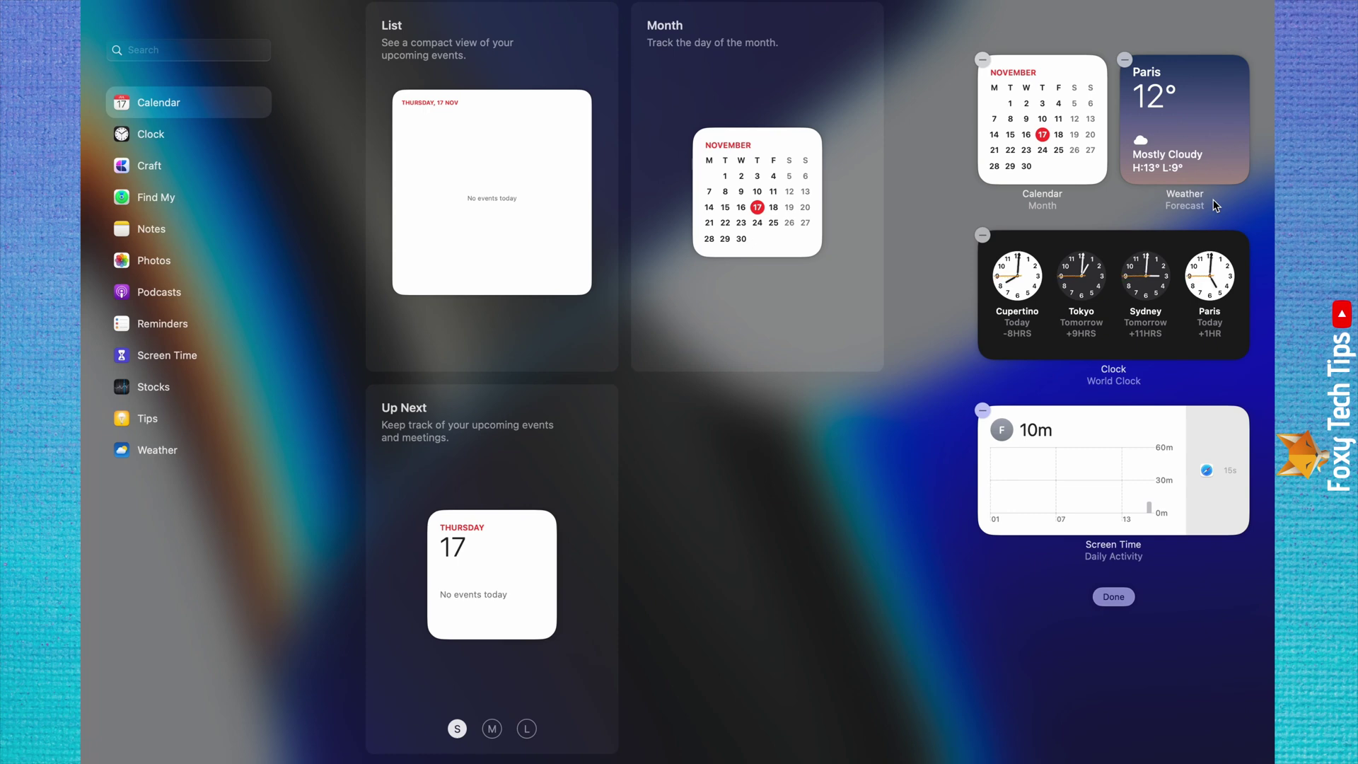
Finish widget editing with Done and dismiss Notification Centre to the desktop.
click(1113, 598)
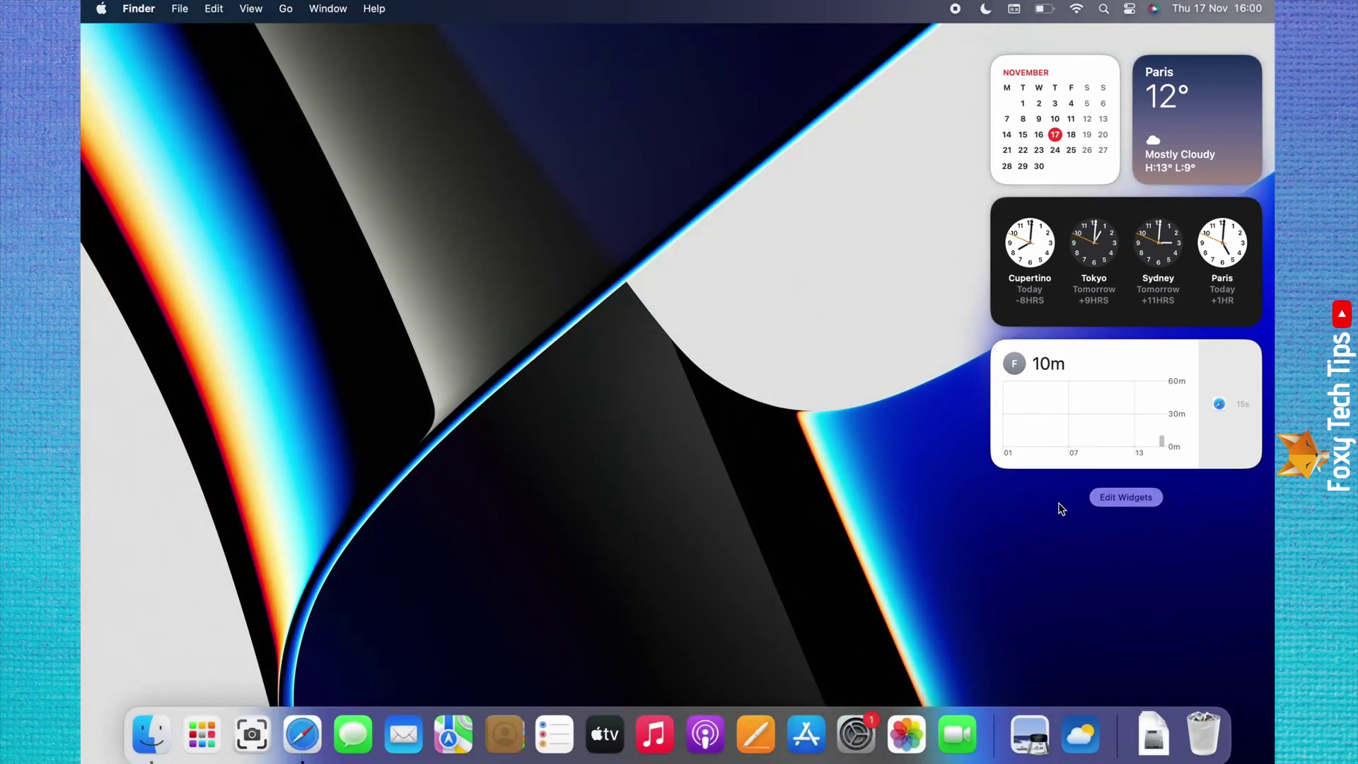
click(850, 246)
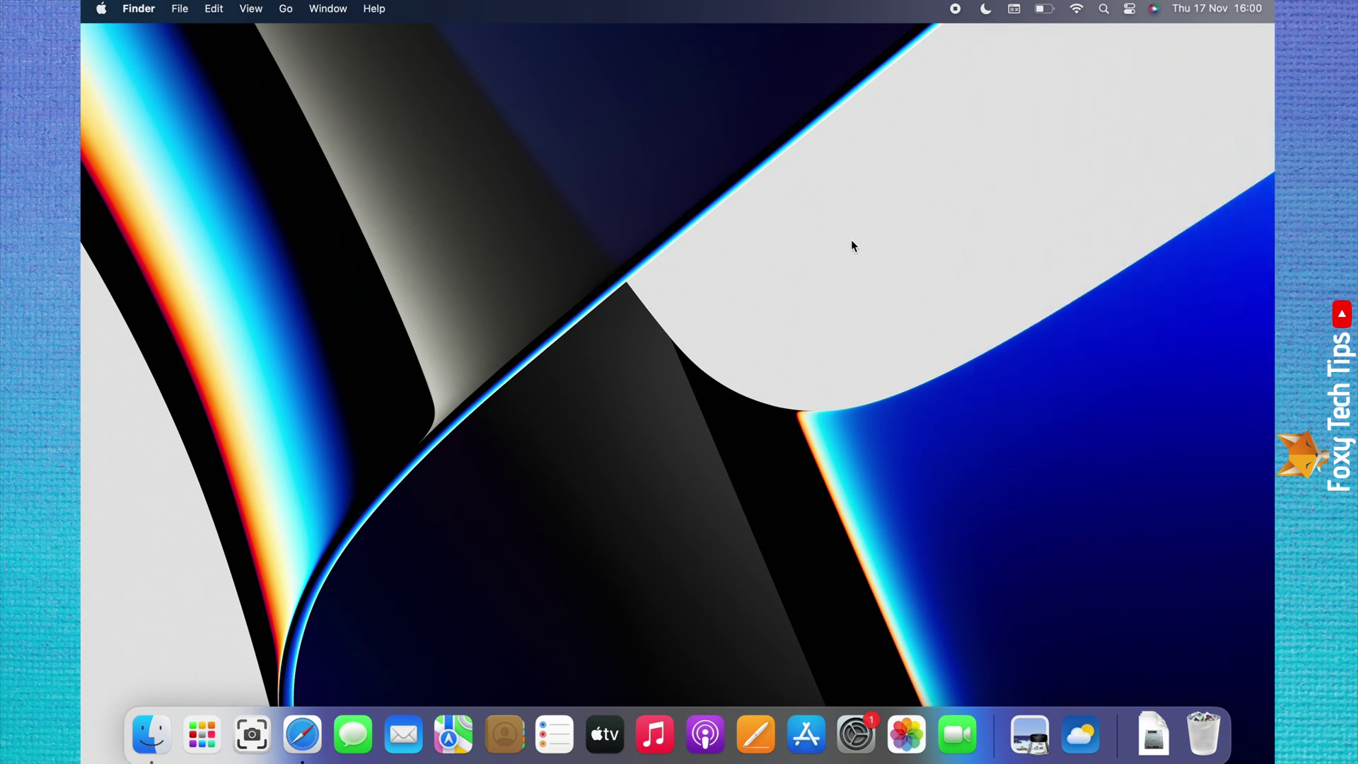